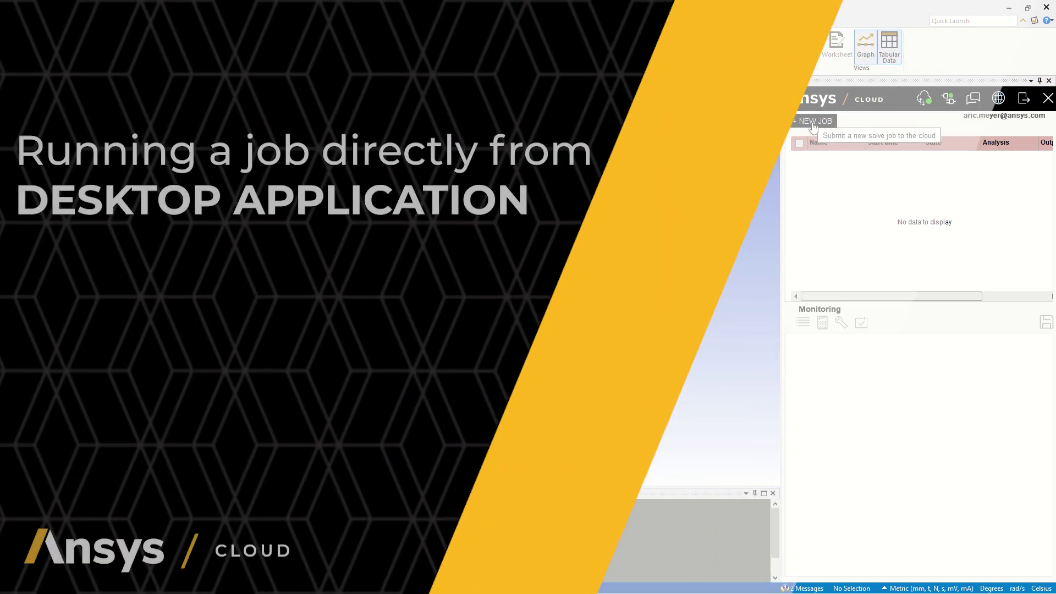
Step: Create a new cloud solve job named sample job for Static Structural (B5) and set its region to East US
click(813, 122)
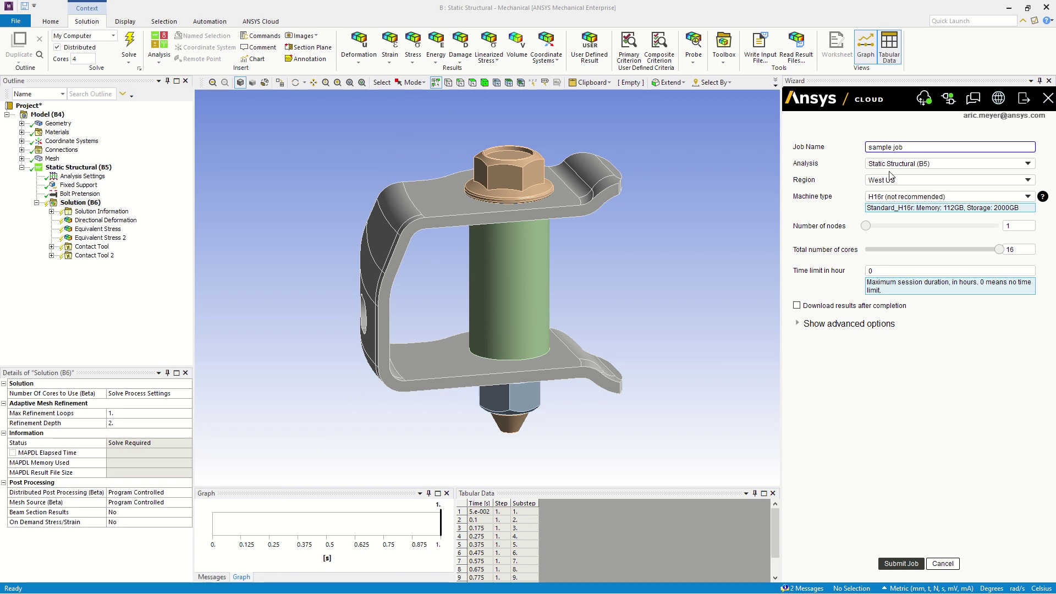
click(892, 178)
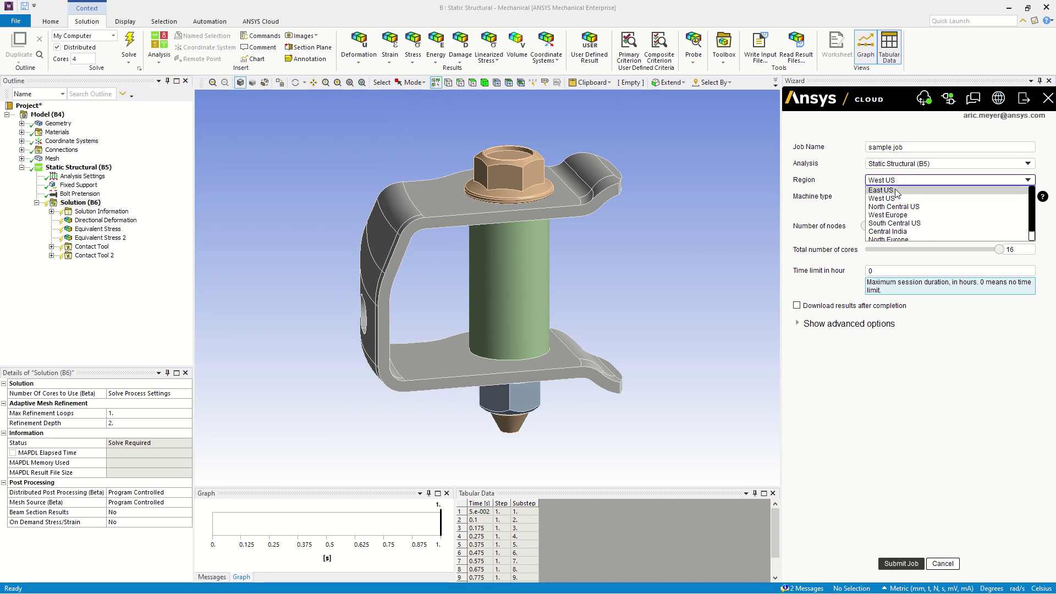
click(895, 191)
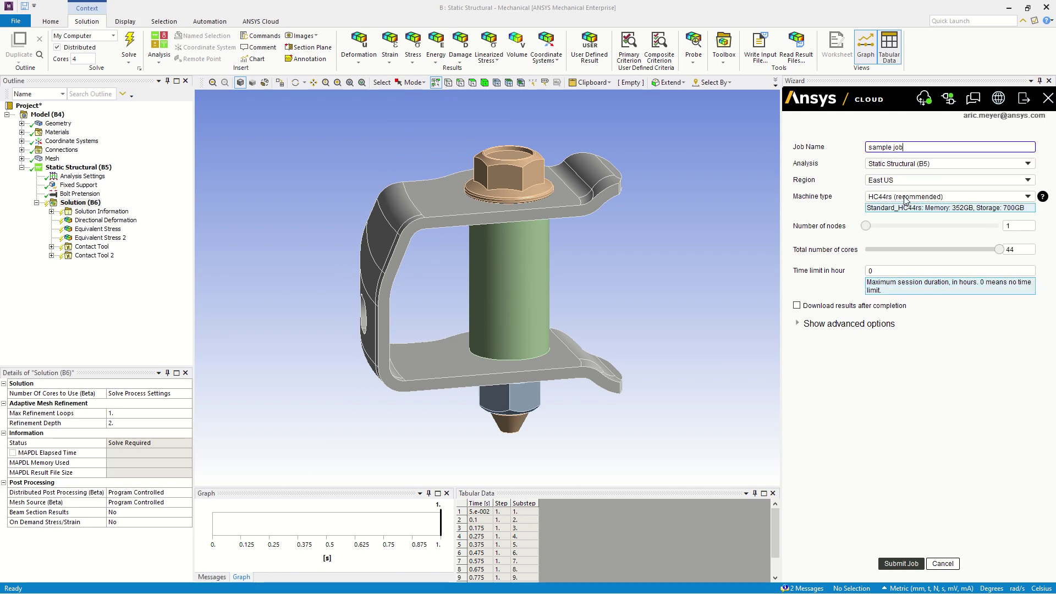
Step: Read the Ansys Cloud Forum help article on hardware configurations for Mechanical jobs, including its benchmark charts, and return to the job form
click(903, 199)
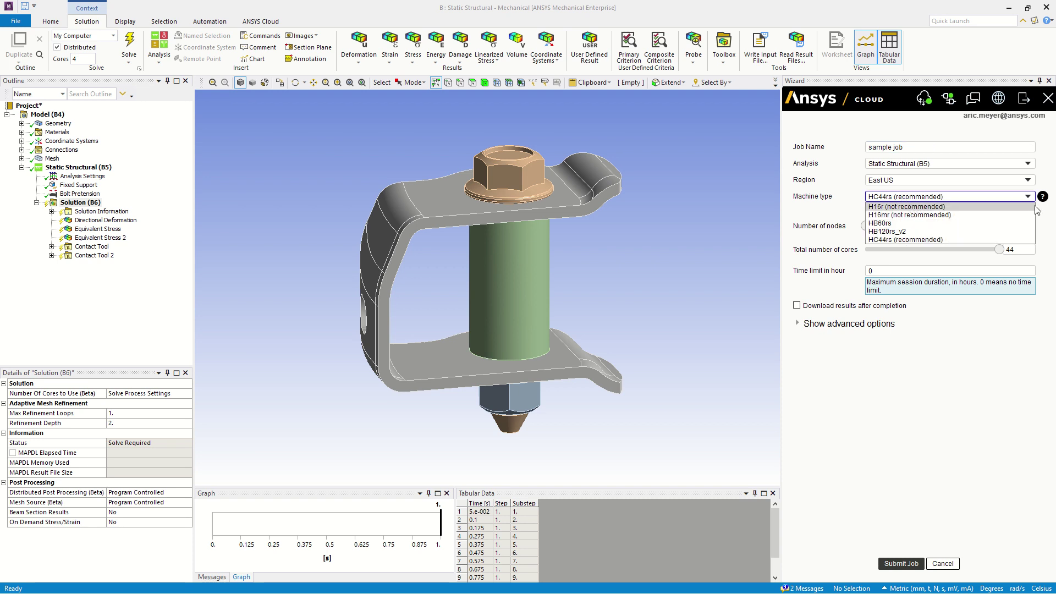
click(1051, 202)
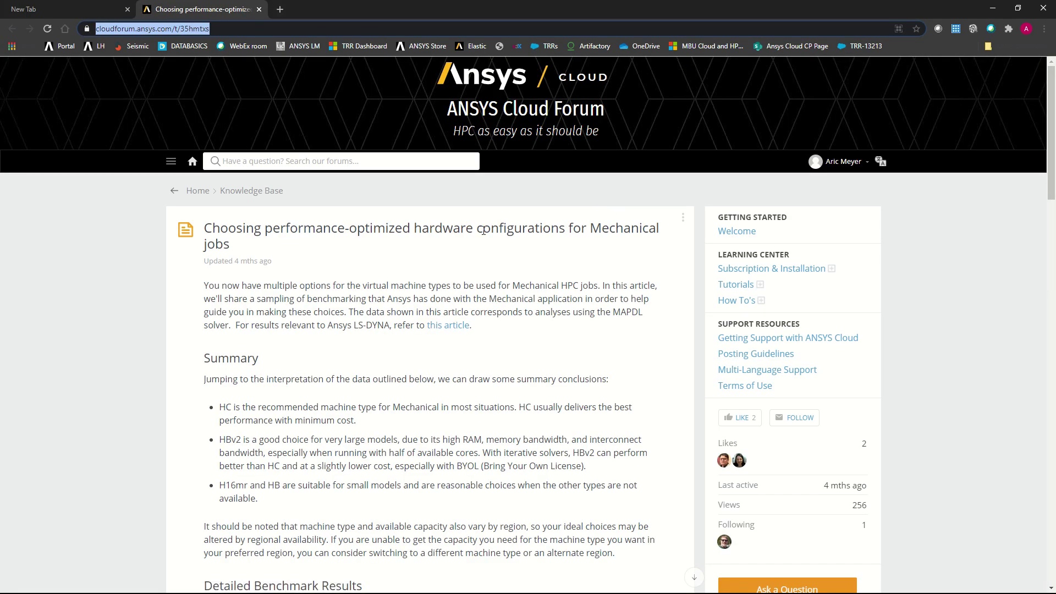
scroll(484, 231, down, 7)
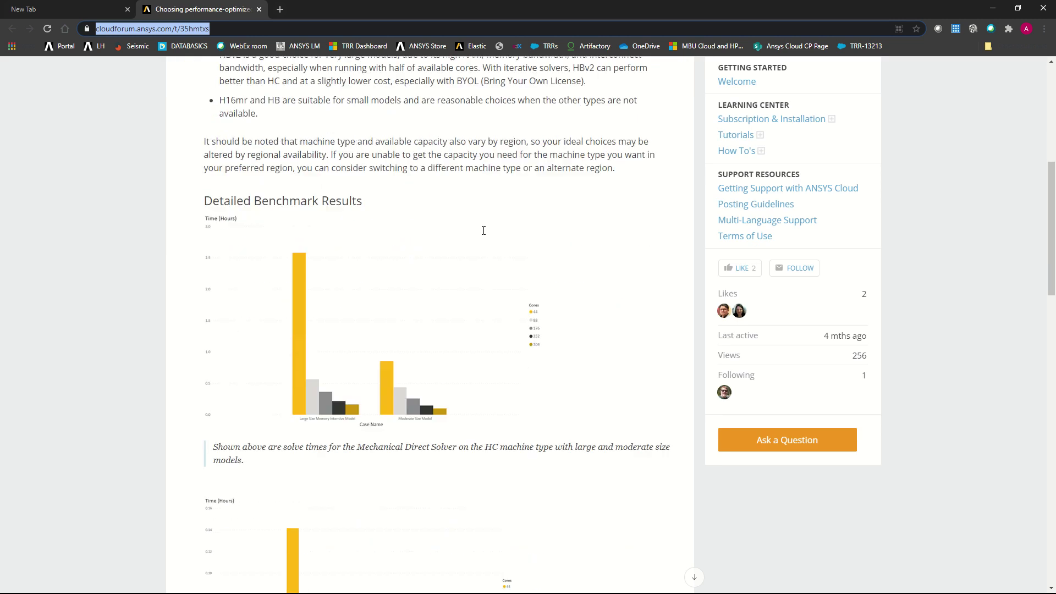
drag(1046, 230, 1044, 467)
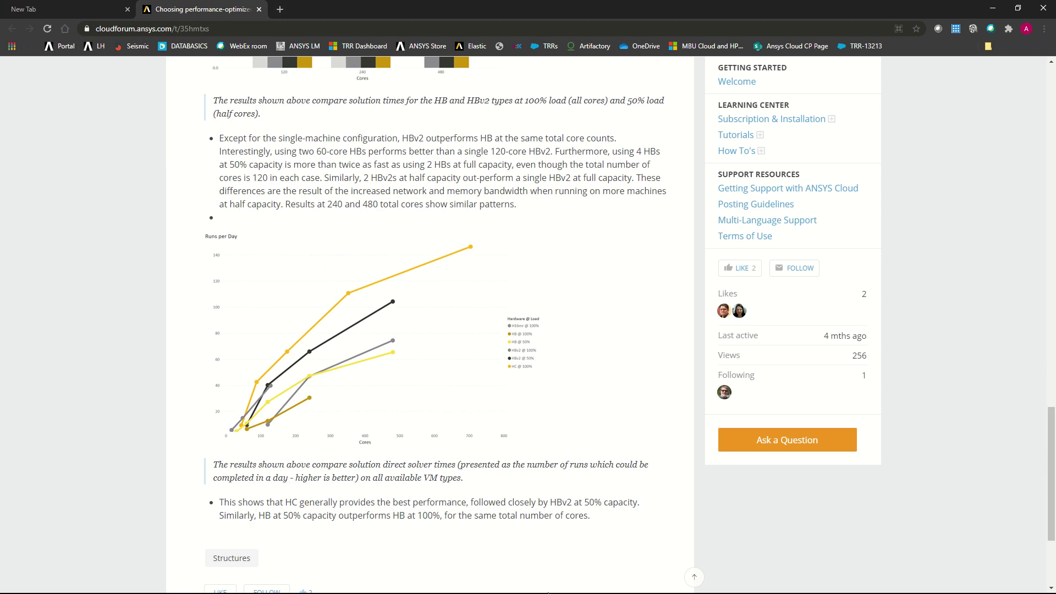
key(alt+Tab)
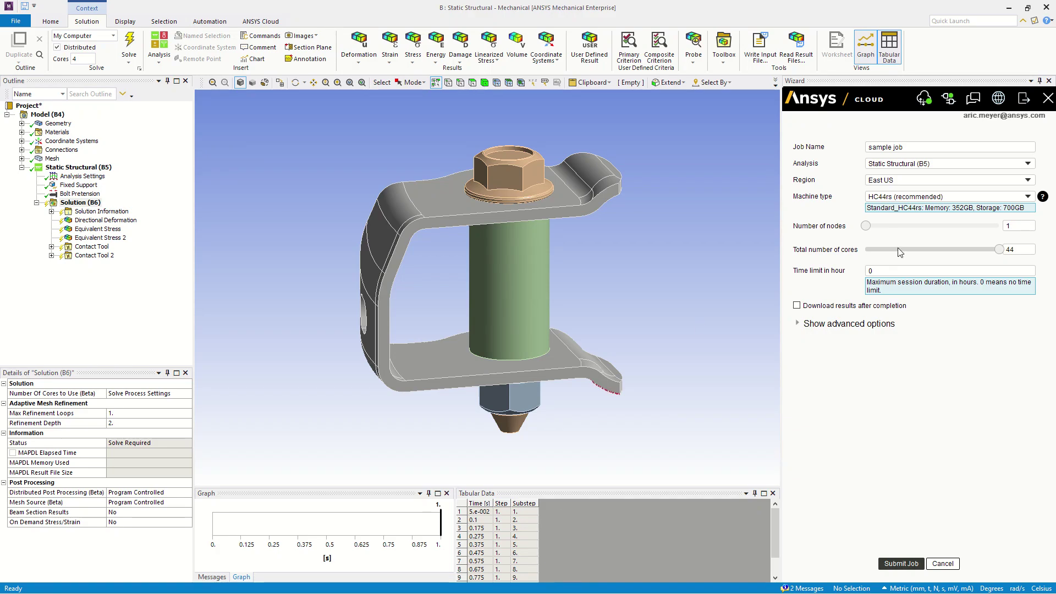
Step: Try the HC44rs machine type with 16 nodes and reset the number of nodes to 1
click(875, 199)
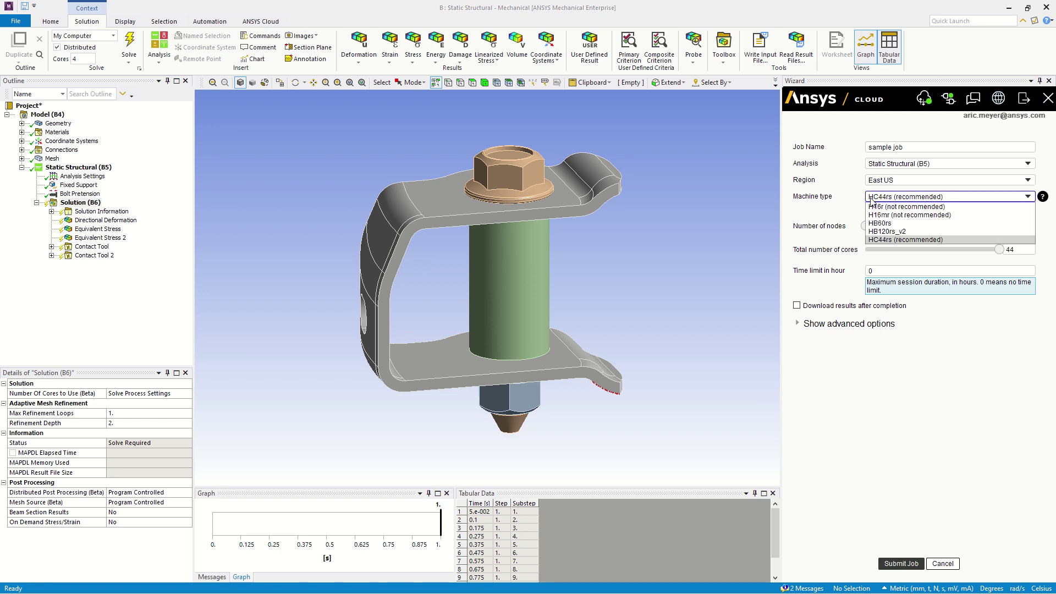
click(893, 240)
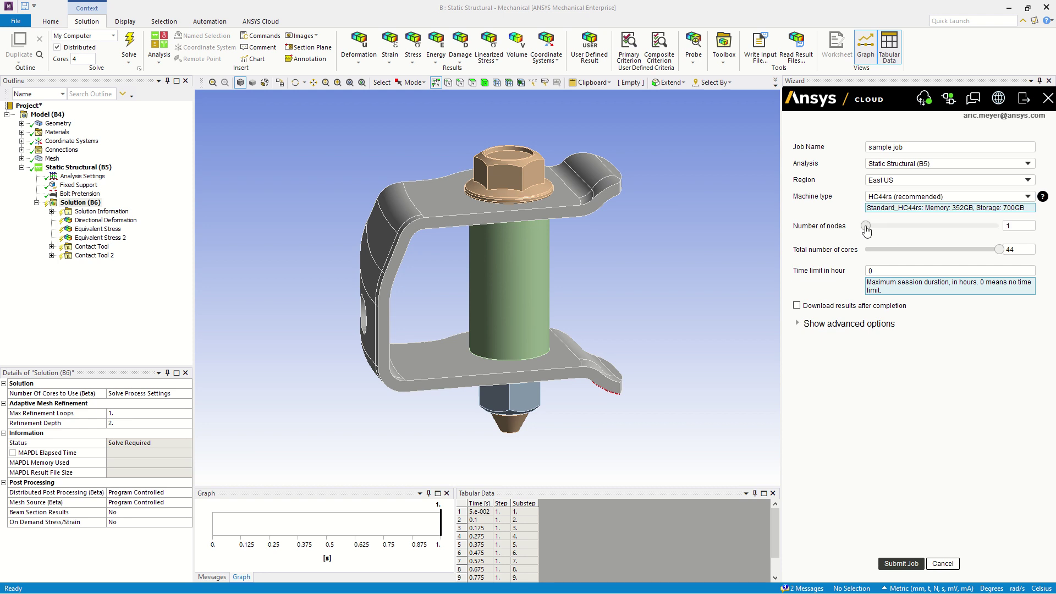
drag(867, 230, 1003, 233)
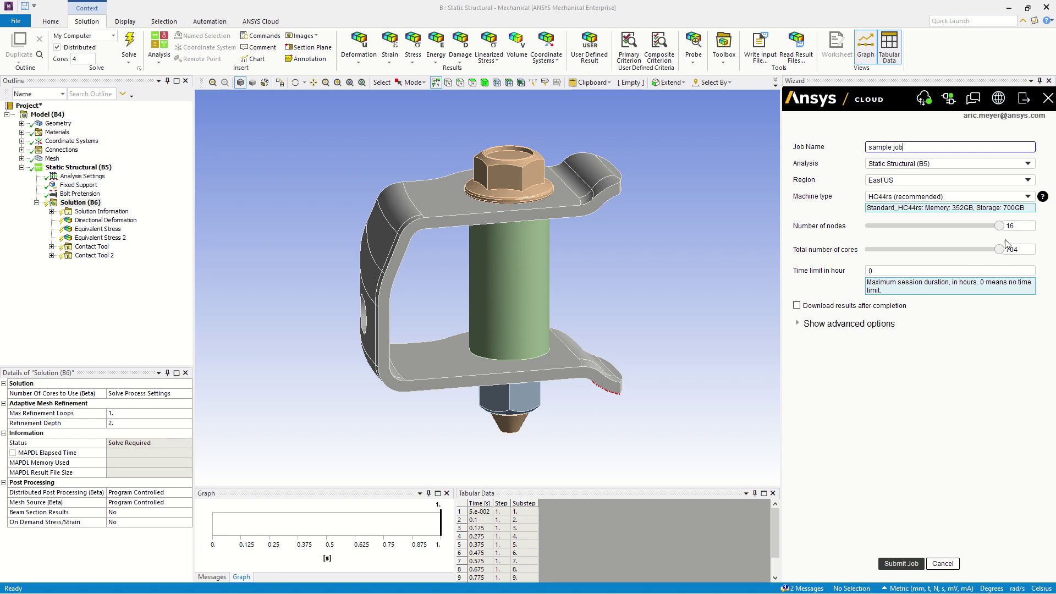
drag(1000, 226, 865, 230)
Step: Choose the H16r machine type for the sample job and submit it to the cloud
click(894, 198)
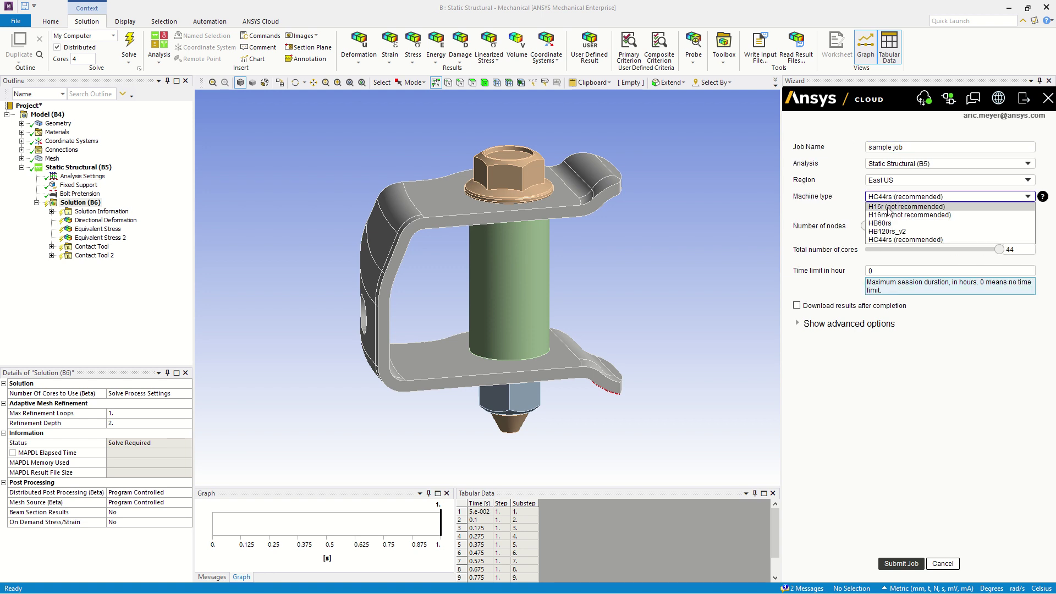
click(890, 207)
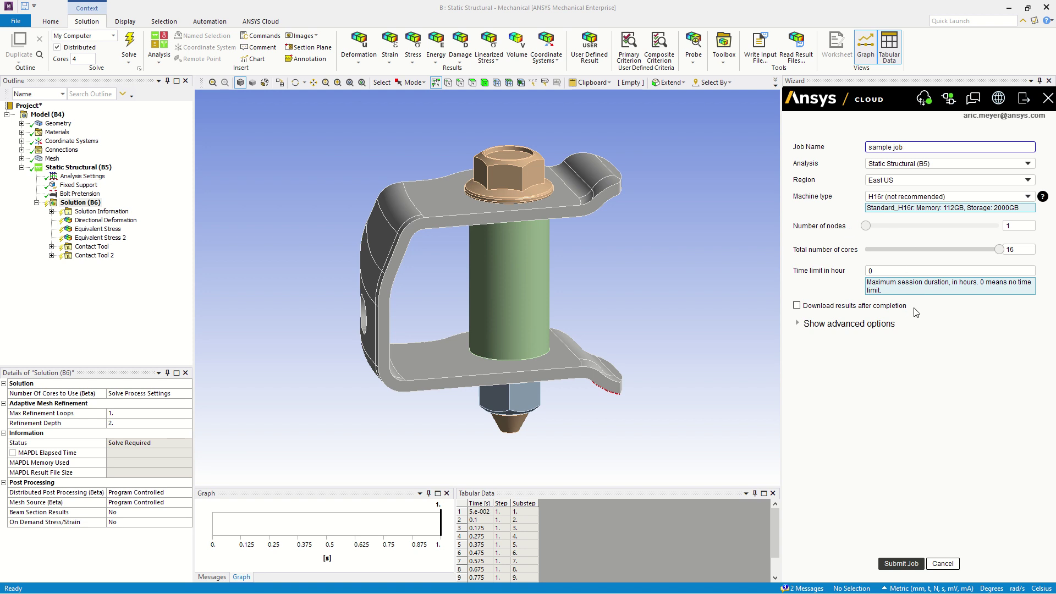
click(899, 563)
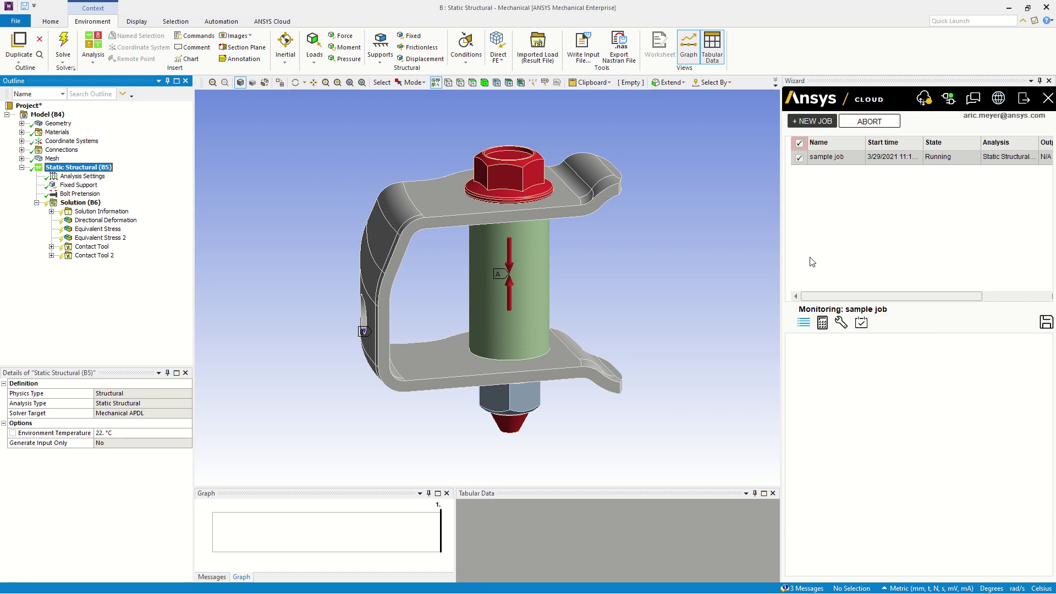
Step: Switch to the Ansys Cloud web portal and view the sample job's solver transcript in the text monitor
click(998, 101)
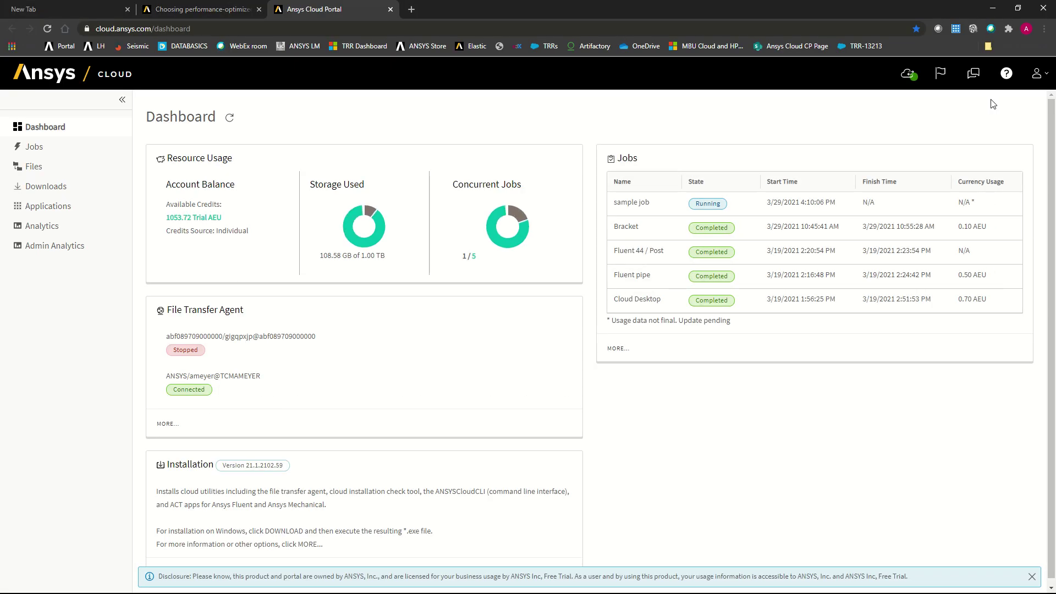
click(637, 204)
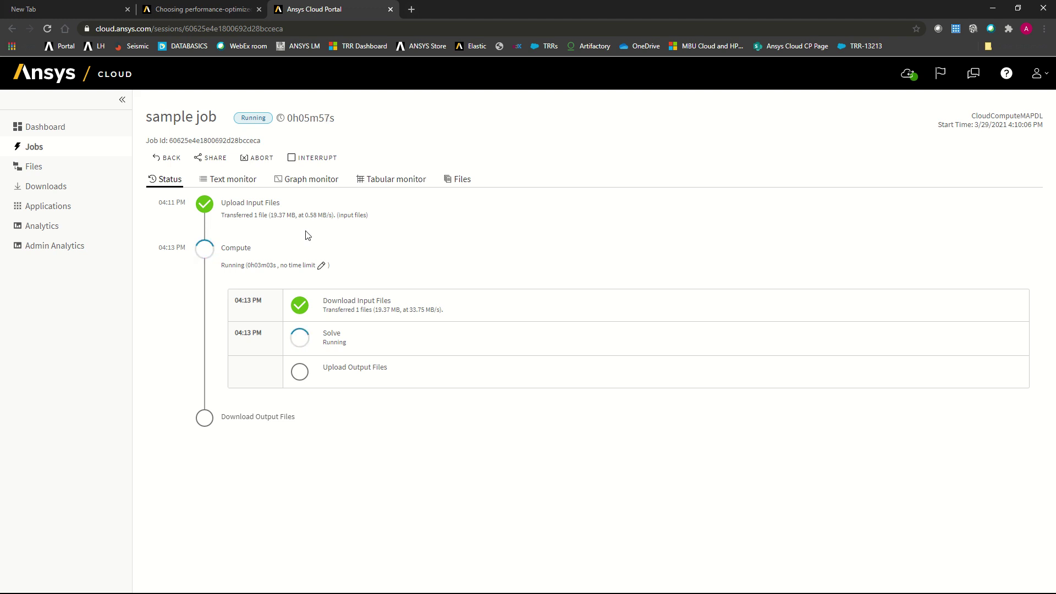
click(229, 179)
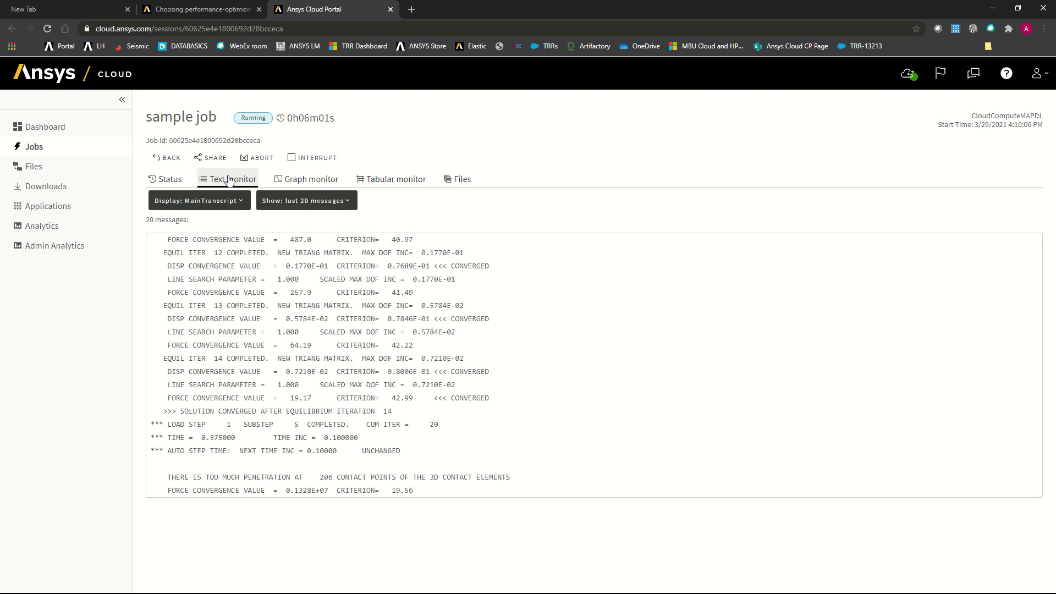
Step: View the sample job's graph monitor with the Convergence display and show Graph 1
click(300, 180)
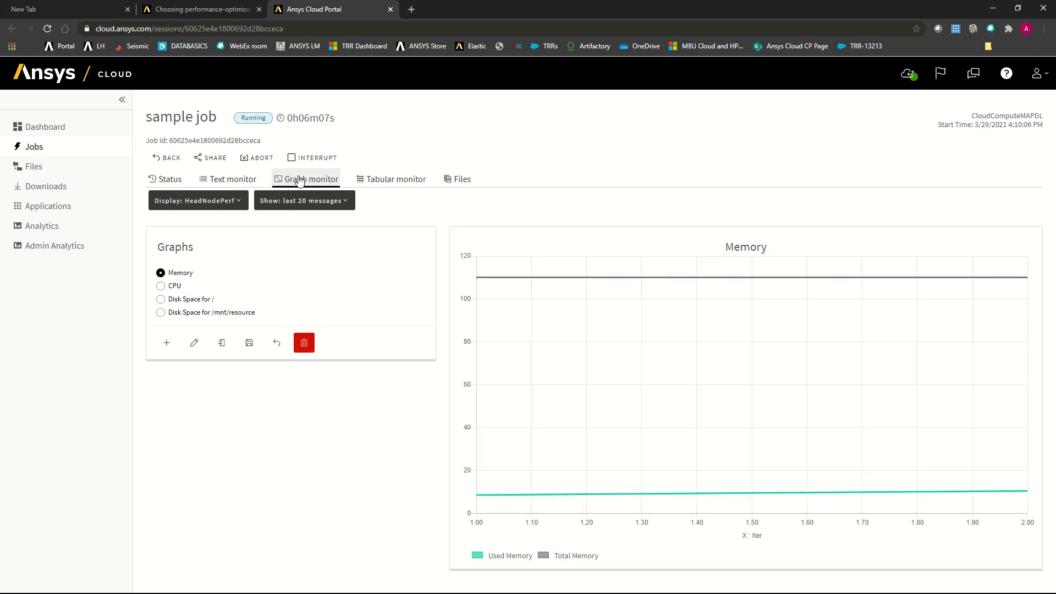
click(223, 201)
click(171, 250)
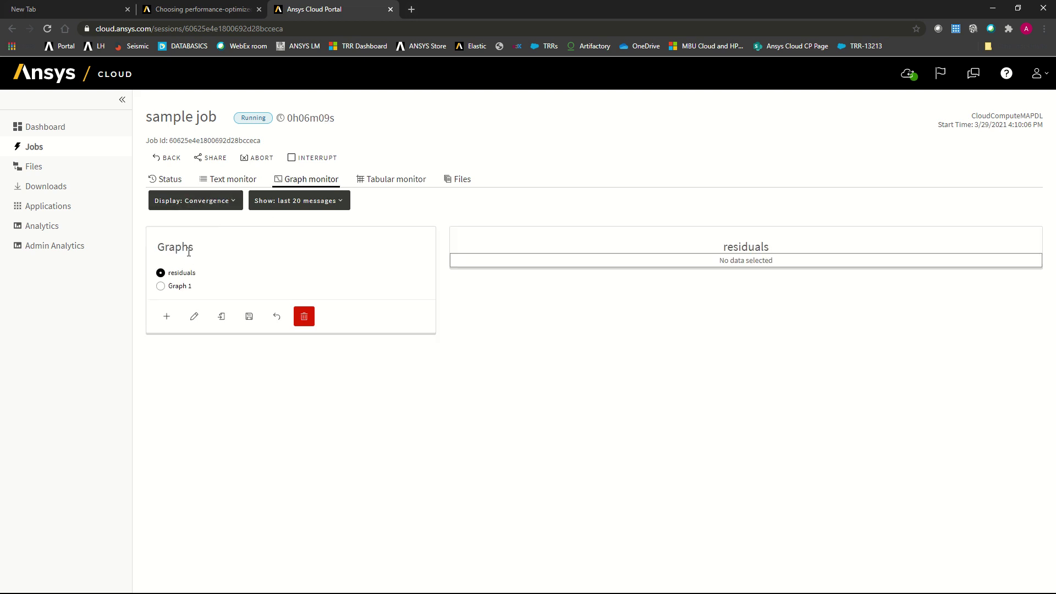
click(178, 291)
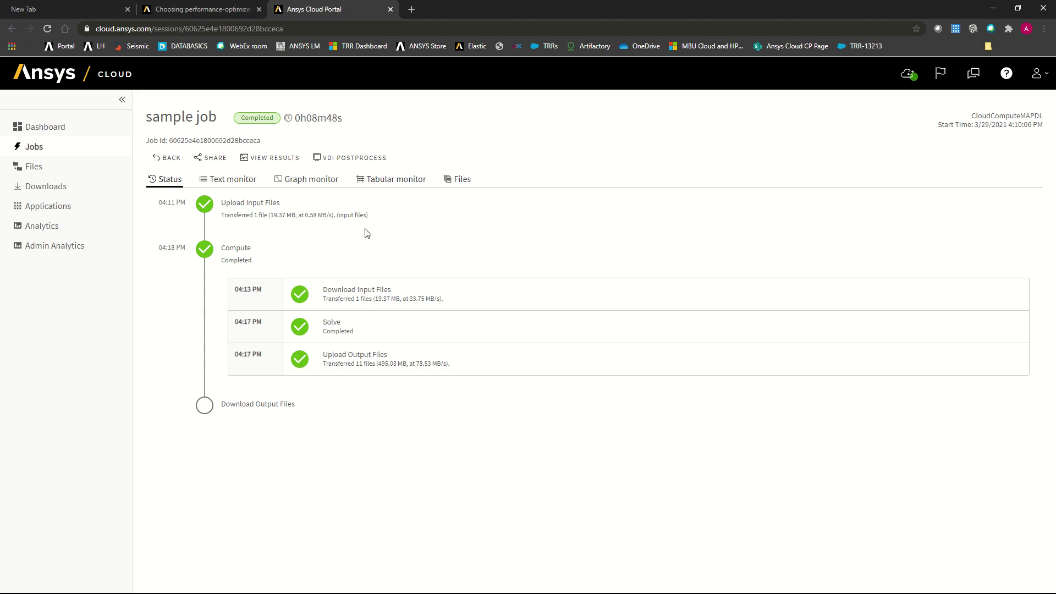
Step: Start a VDI postprocessing desktop for the sample job with the NV - 6 cores configuration and show it full screen
click(346, 159)
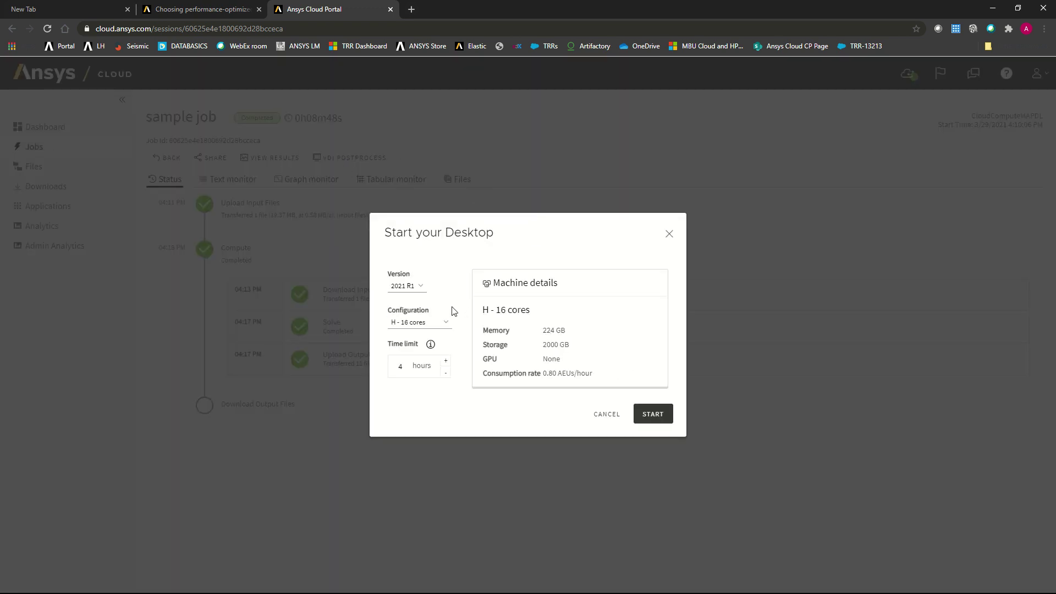
click(446, 324)
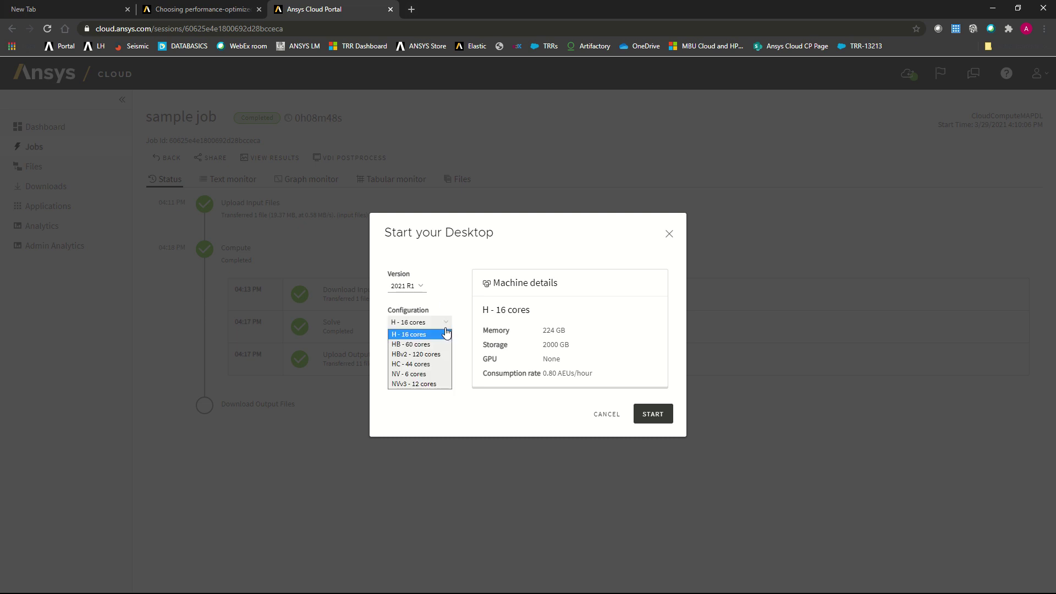
click(422, 377)
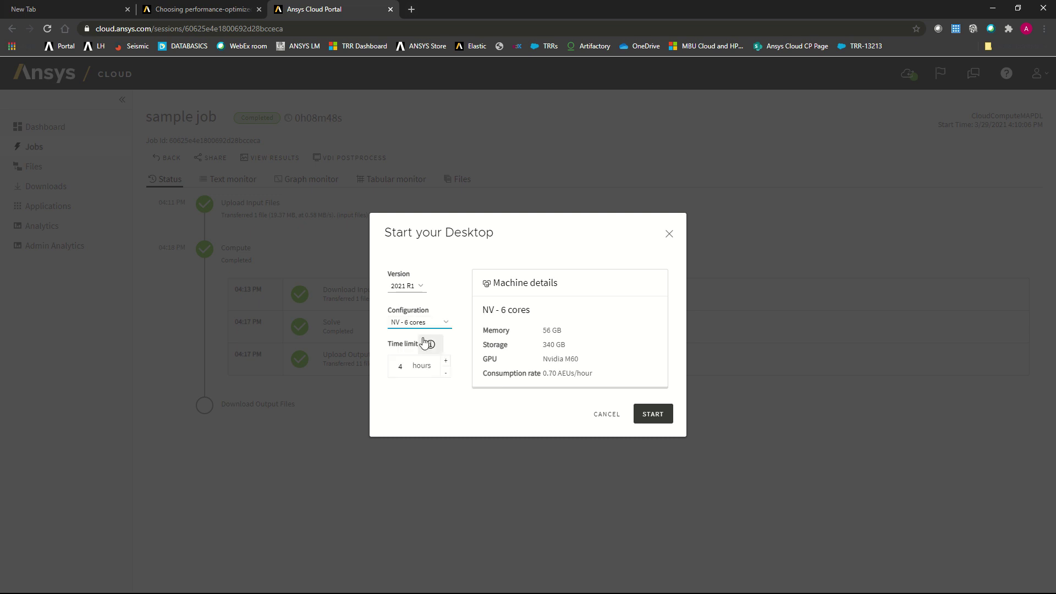
click(664, 413)
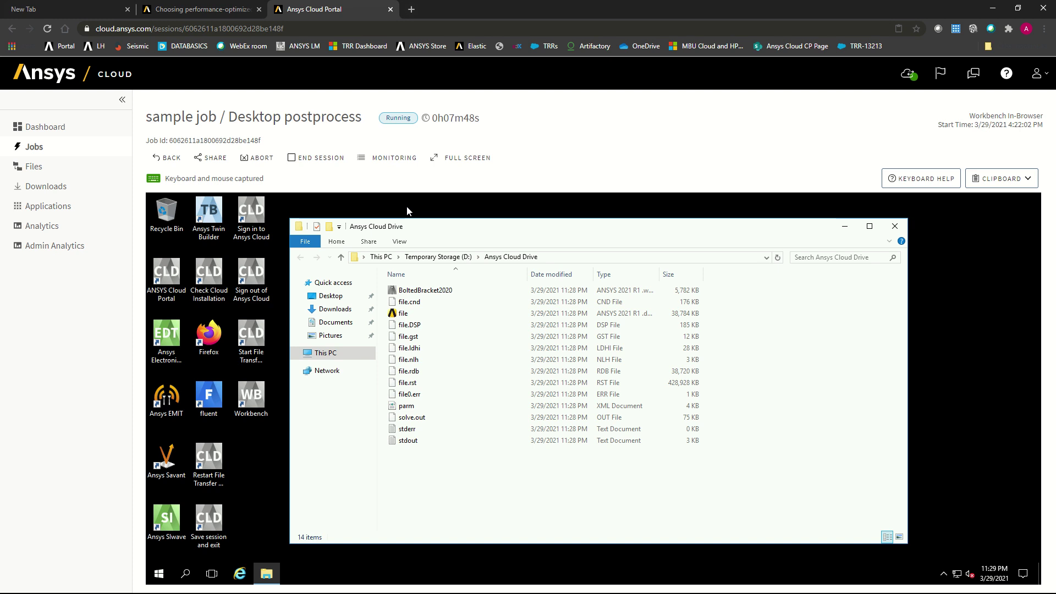
click(461, 160)
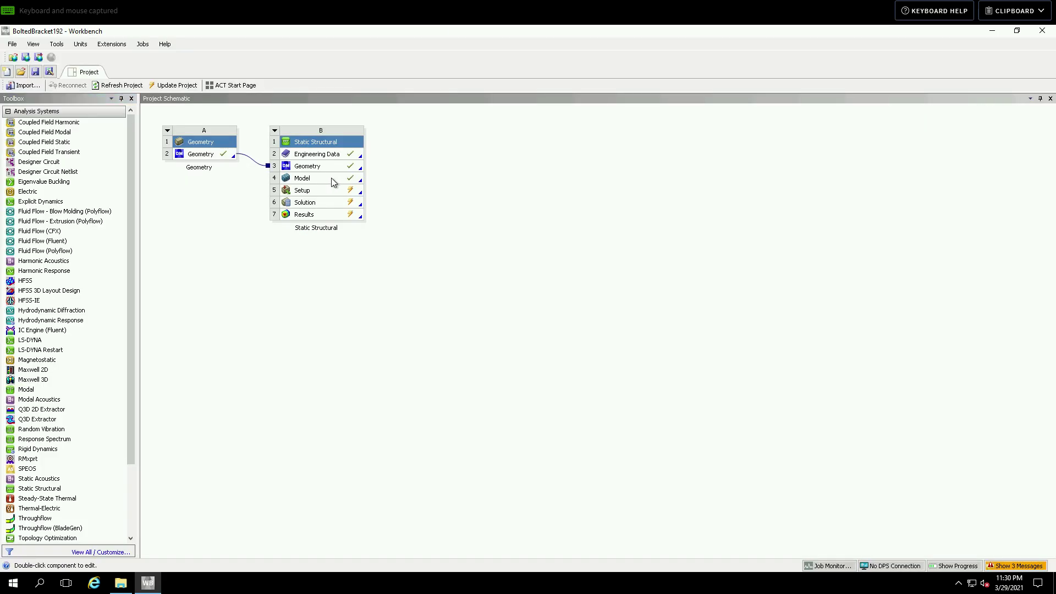
Step: Open the Static Structural model in Mechanical and read the result file file.rst using Metric (m, kg, N, s, V, A) units
double_click(331, 178)
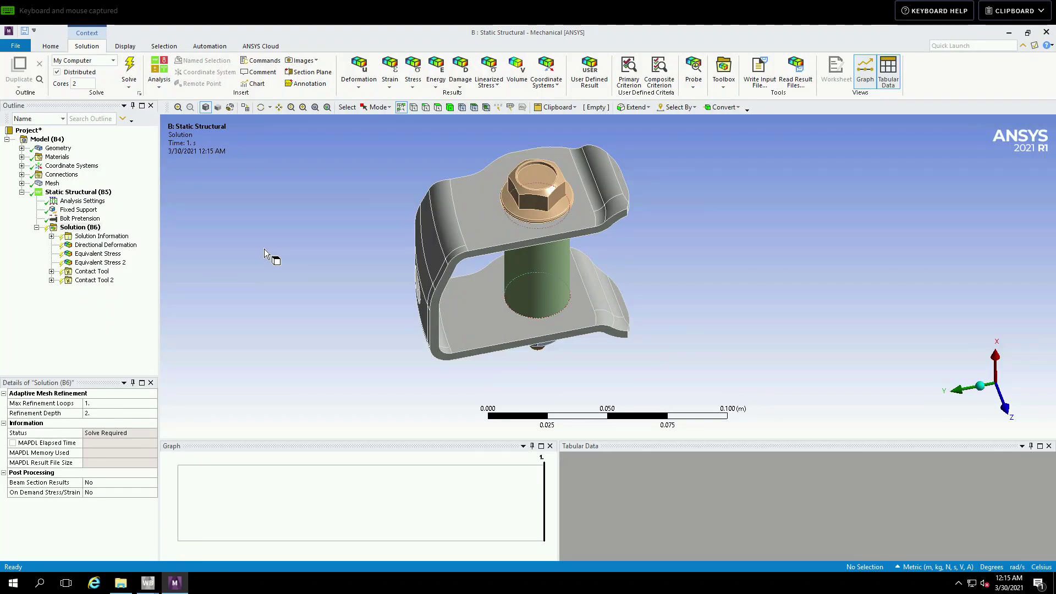
click(806, 66)
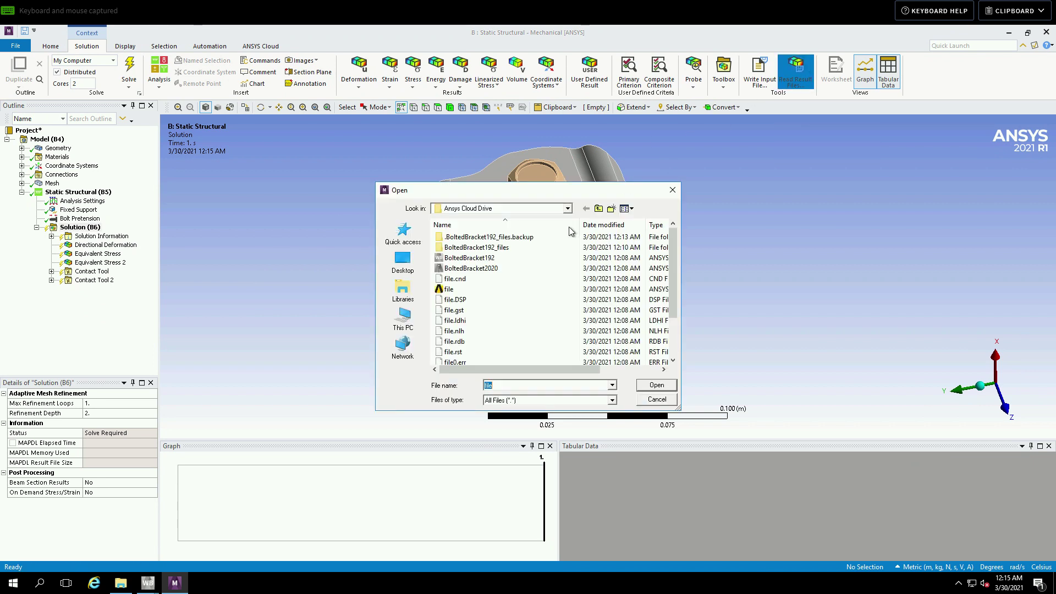
click(462, 353)
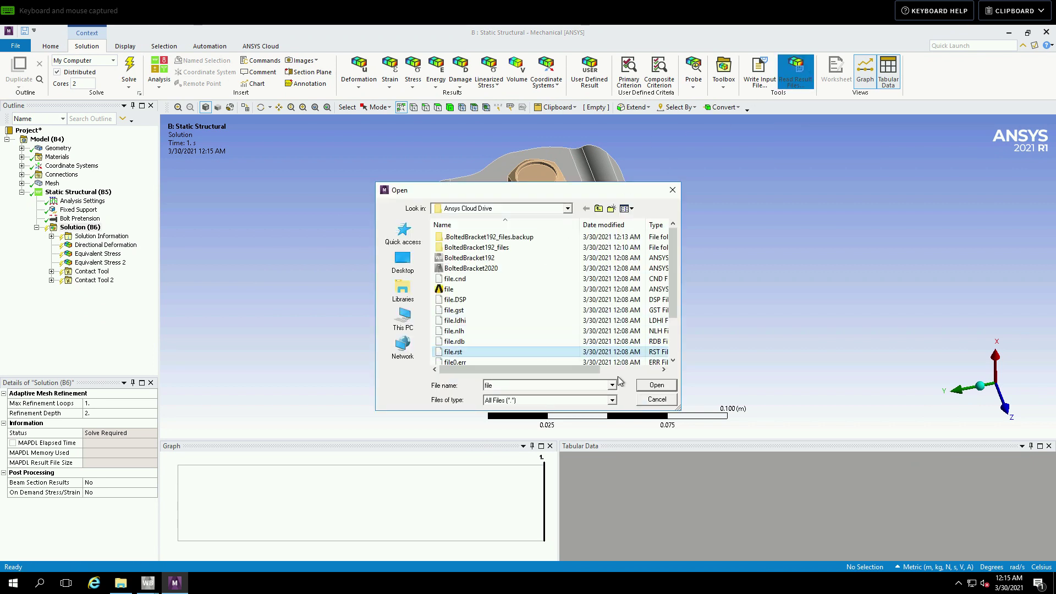
click(653, 385)
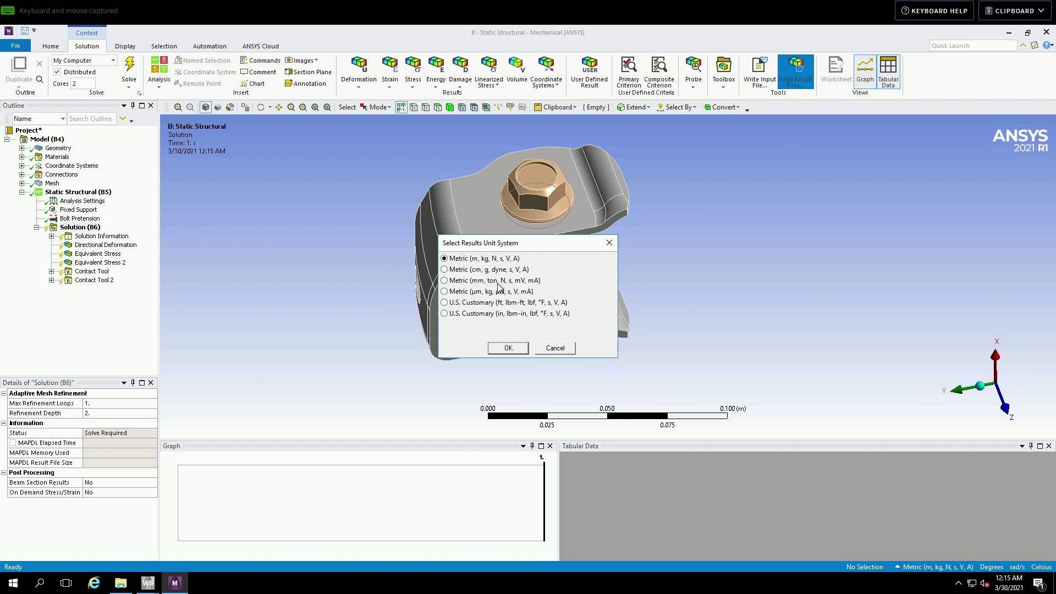
click(520, 349)
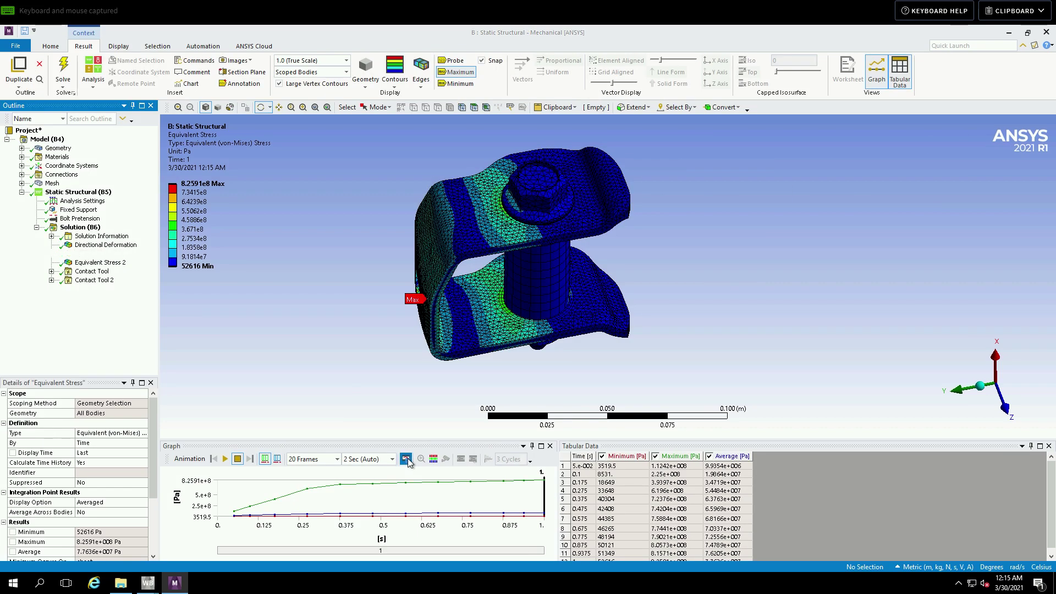
Step: Export the Equivalent Stress animation as an MP4 video named file in the Ansys Cloud Drive folder
click(406, 459)
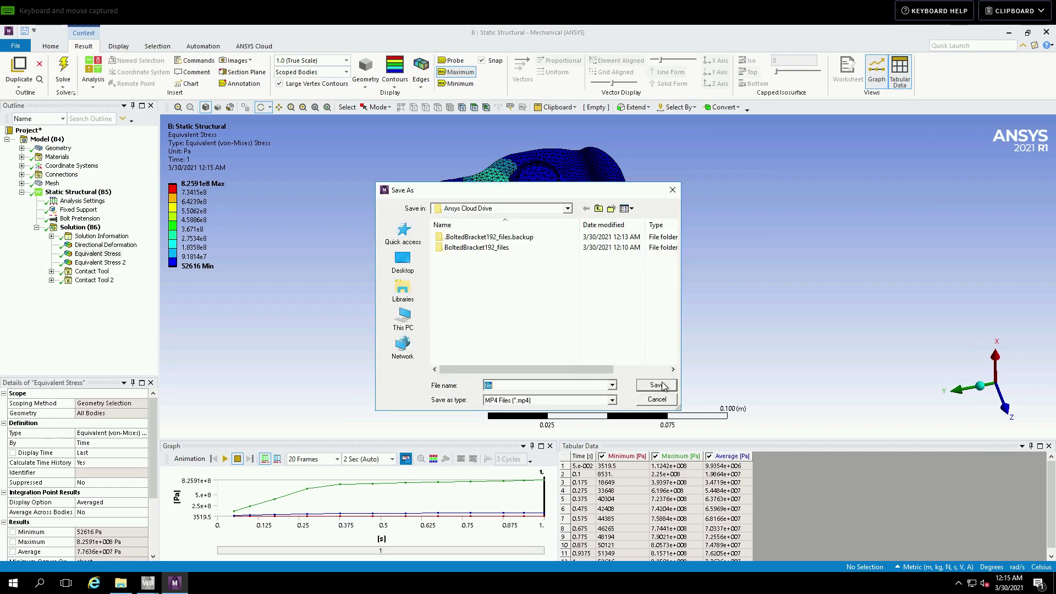
click(656, 385)
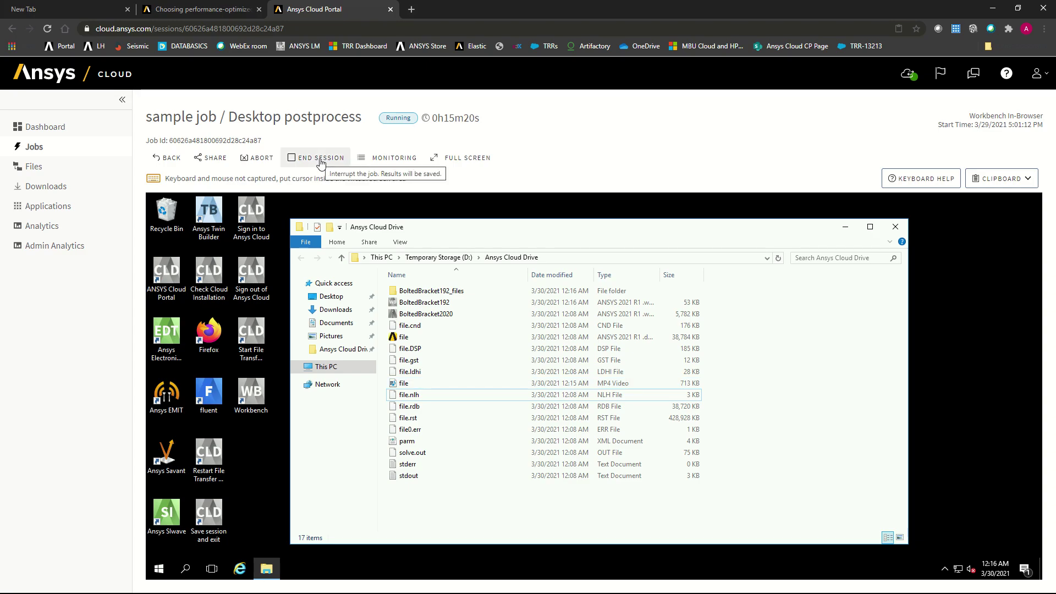
Step: End the desktop postprocess session with its results saved and open the session's output files list
click(320, 159)
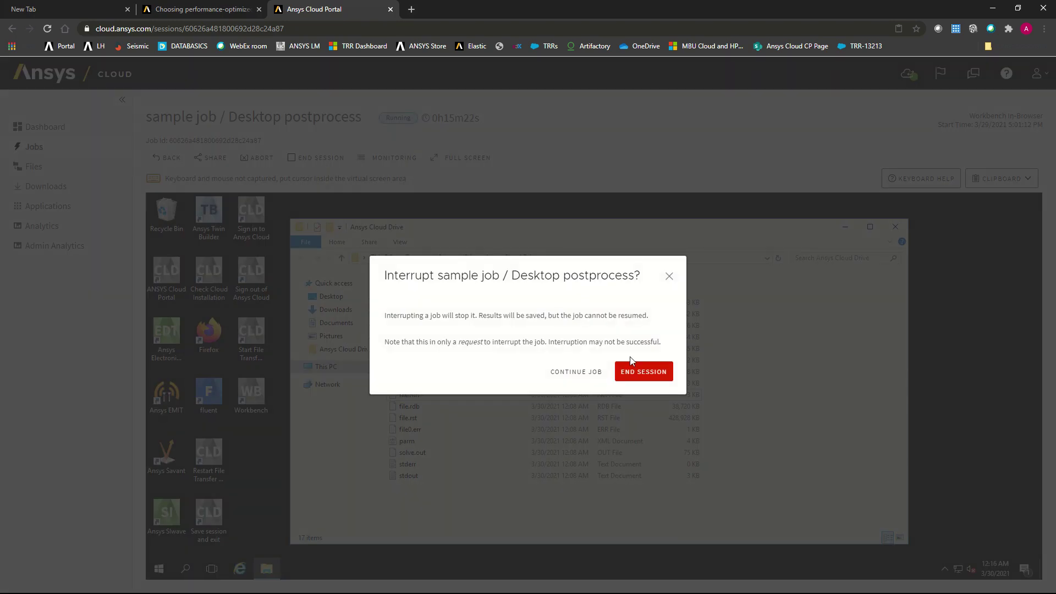
click(641, 372)
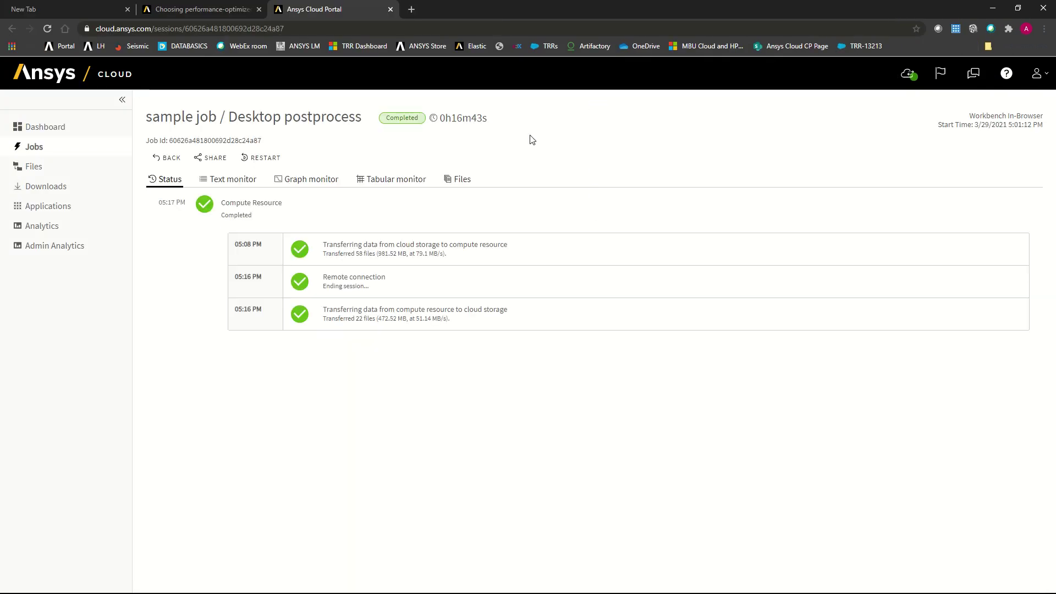
click(458, 180)
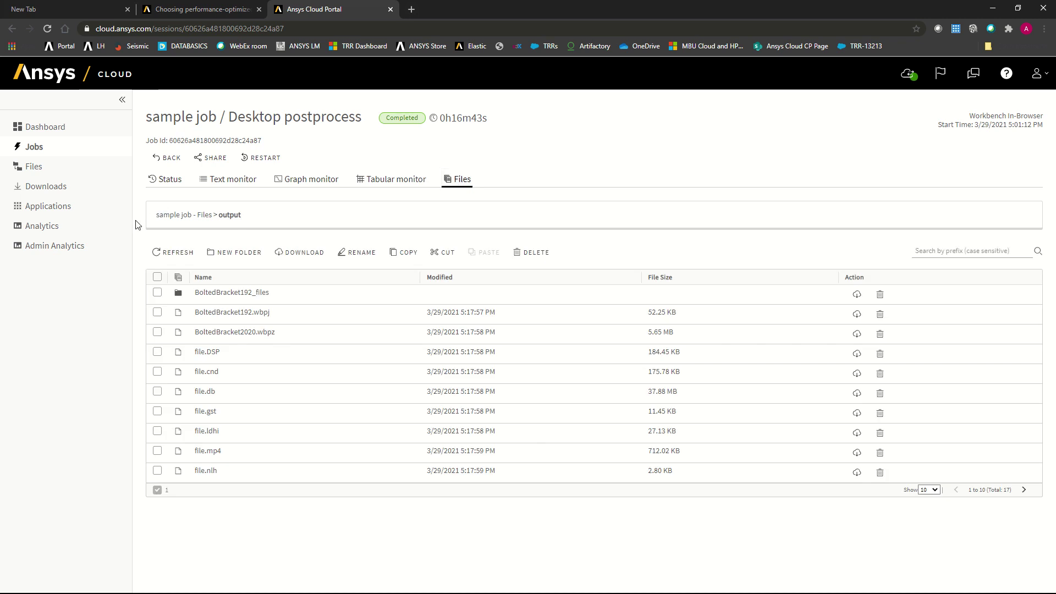
Step: Download file.mp4 from the session's output files to the D:/Downloads folder, using the local ANSYS workstation's file transfer agent
click(157, 451)
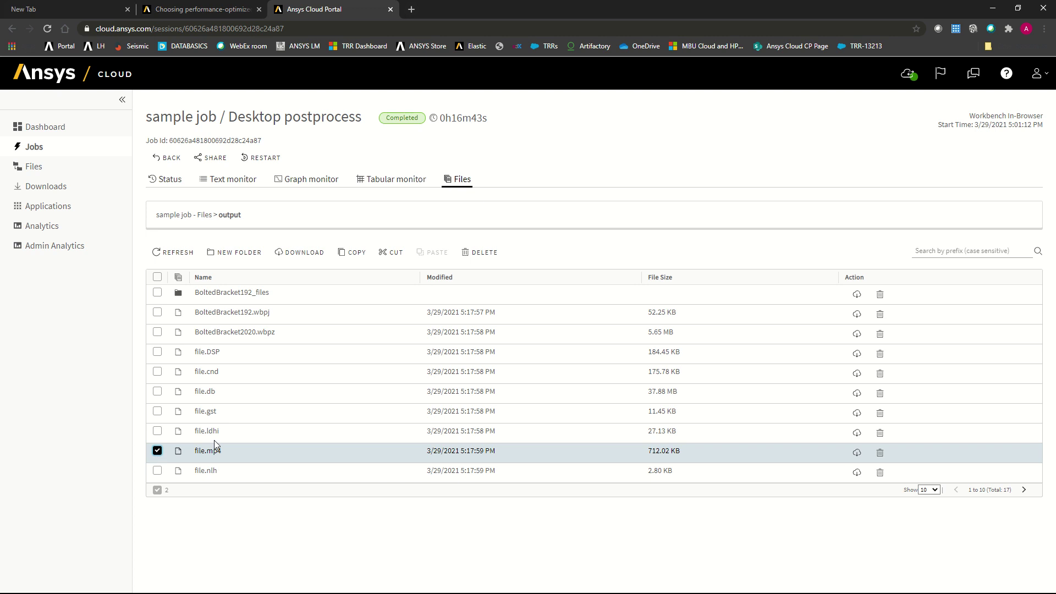
click(300, 252)
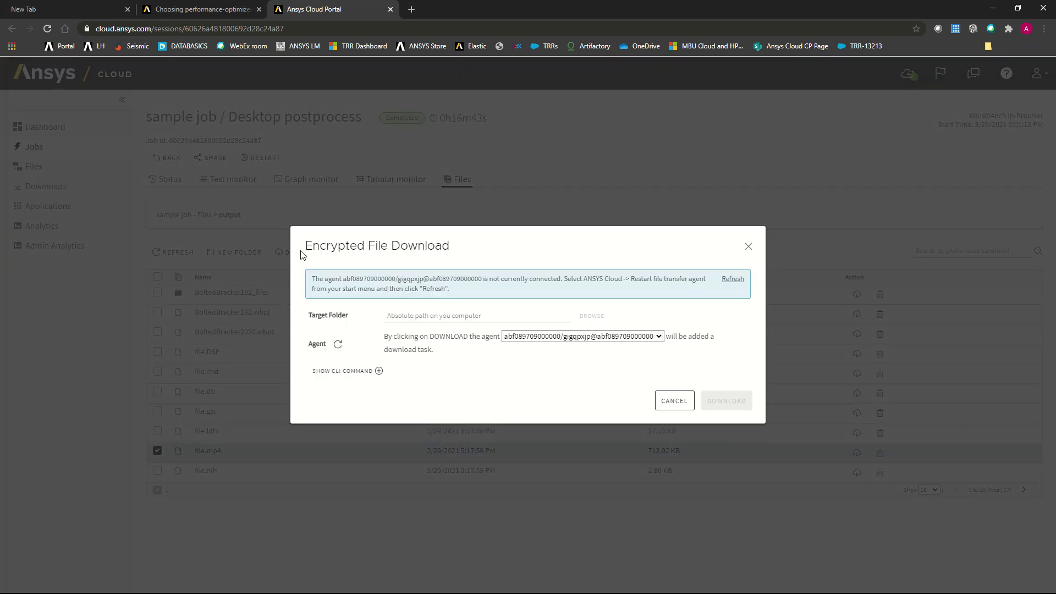
click(569, 336)
click(558, 357)
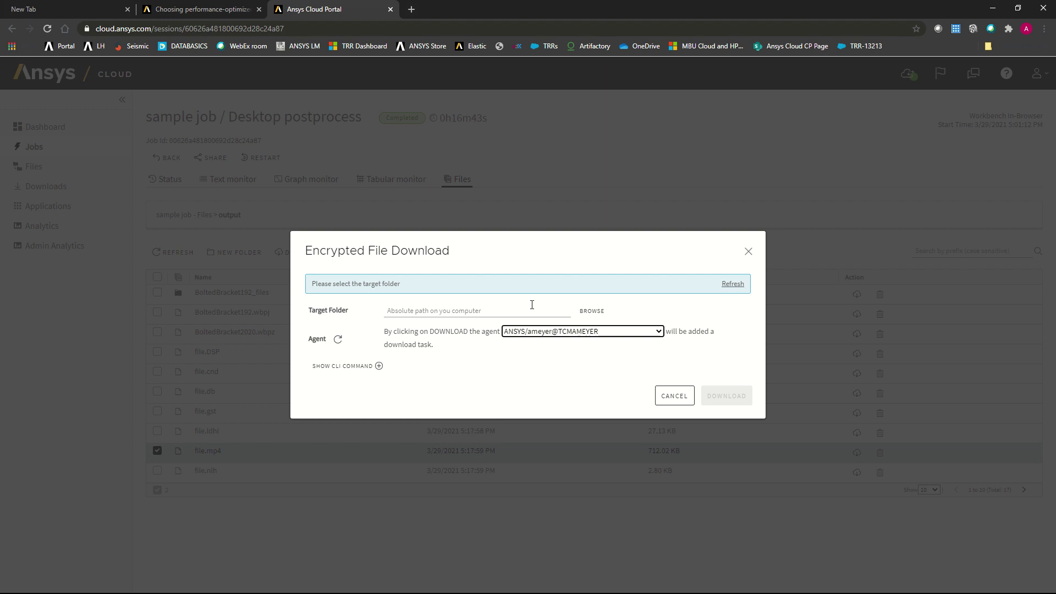
click(592, 311)
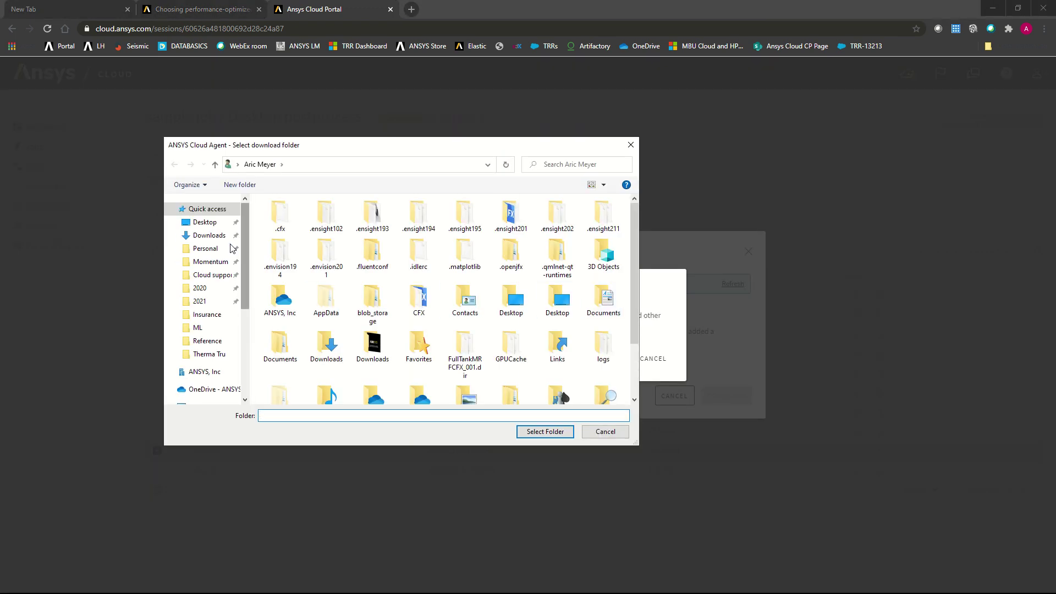
click(209, 234)
click(550, 431)
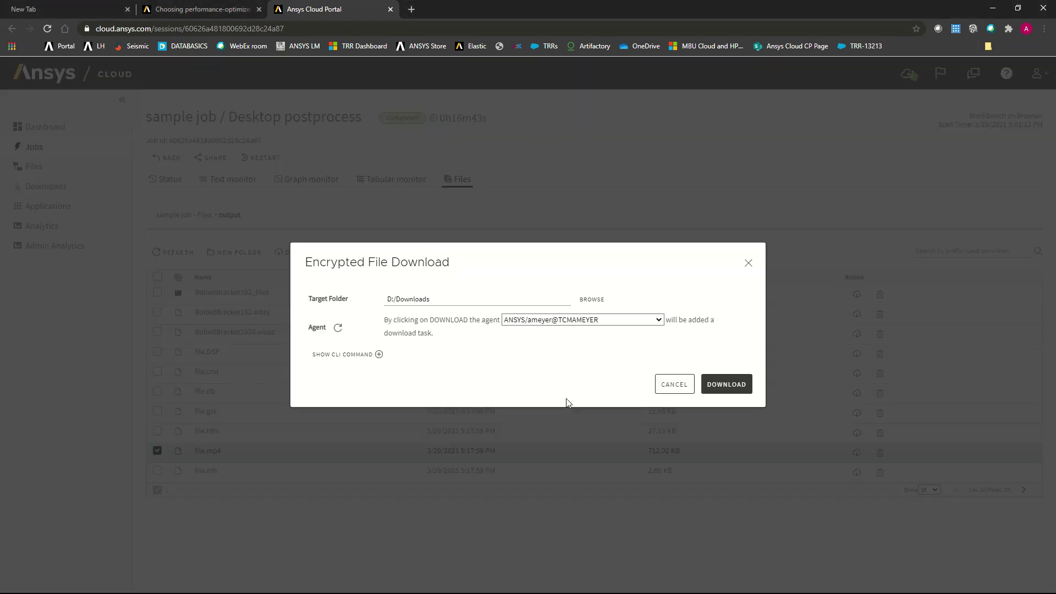
click(727, 388)
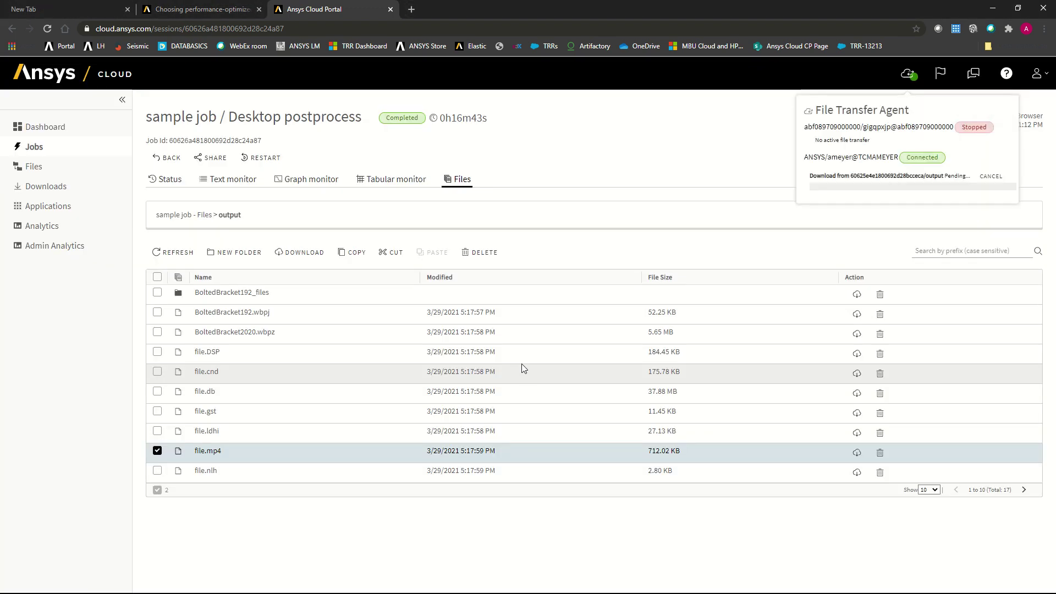